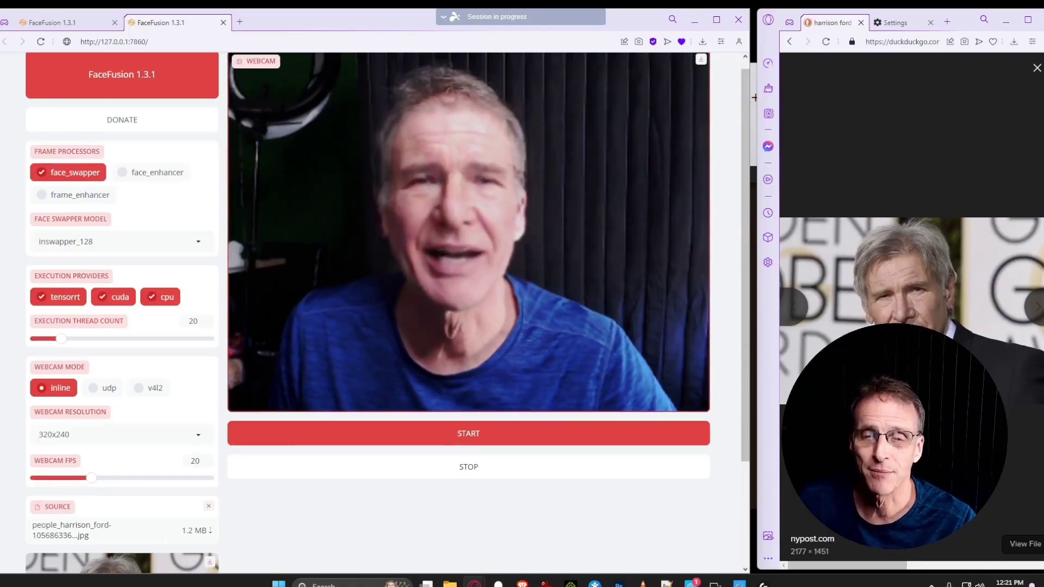
scroll(755, 97, down, 3)
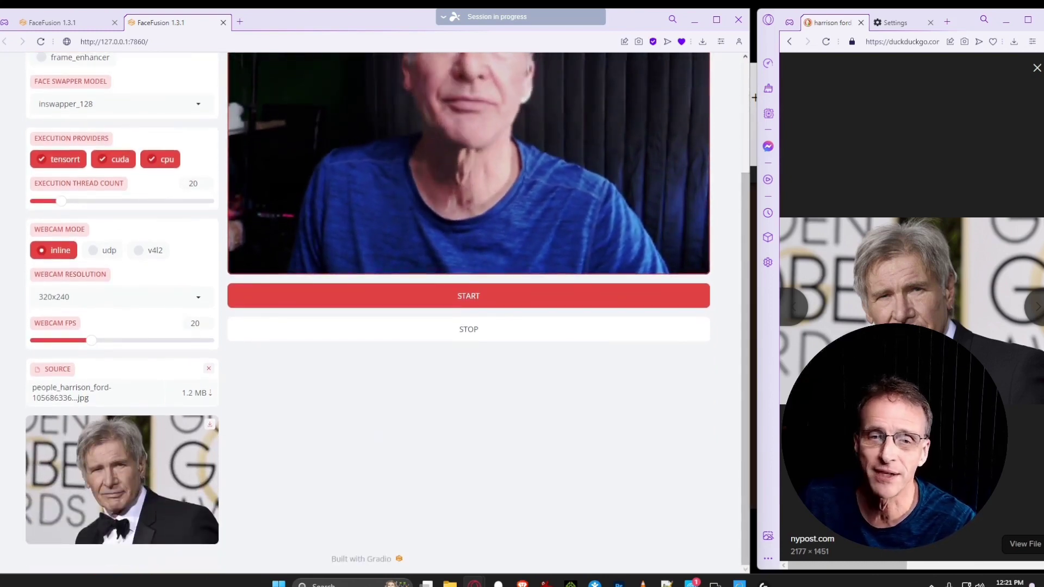
scroll(755, 97, up, 3)
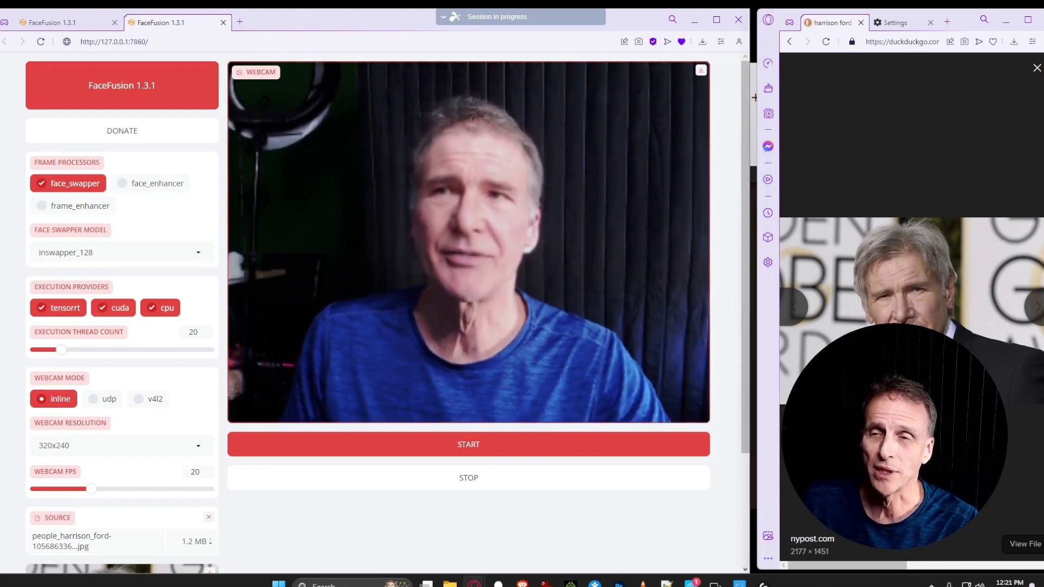
Close the Harrison Ford preview and search DuckDuckGo for robert downey jr
key(alt+Left)
text(robert)
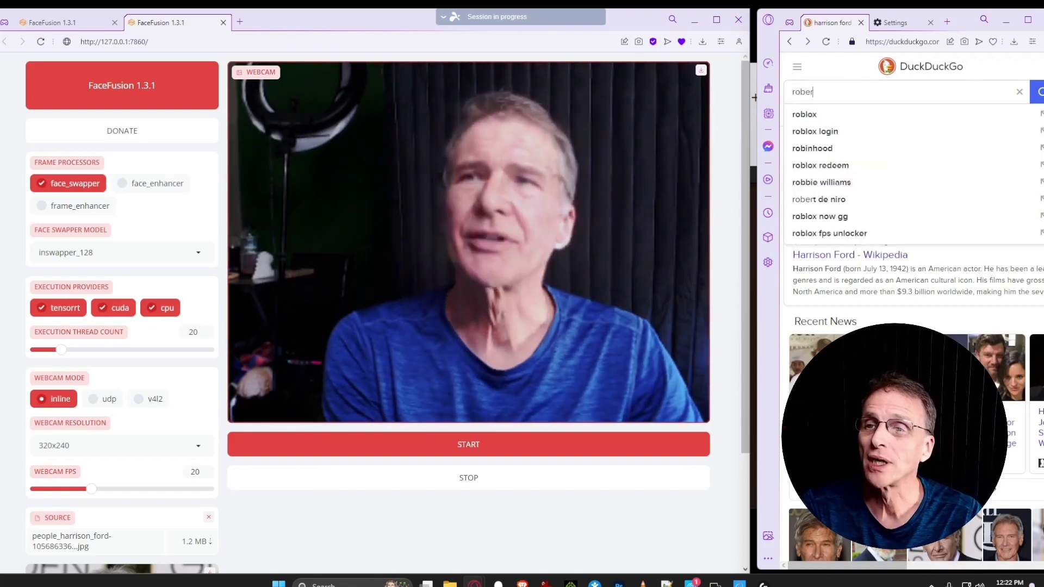
key(Down)
key(Down)
key(Return)
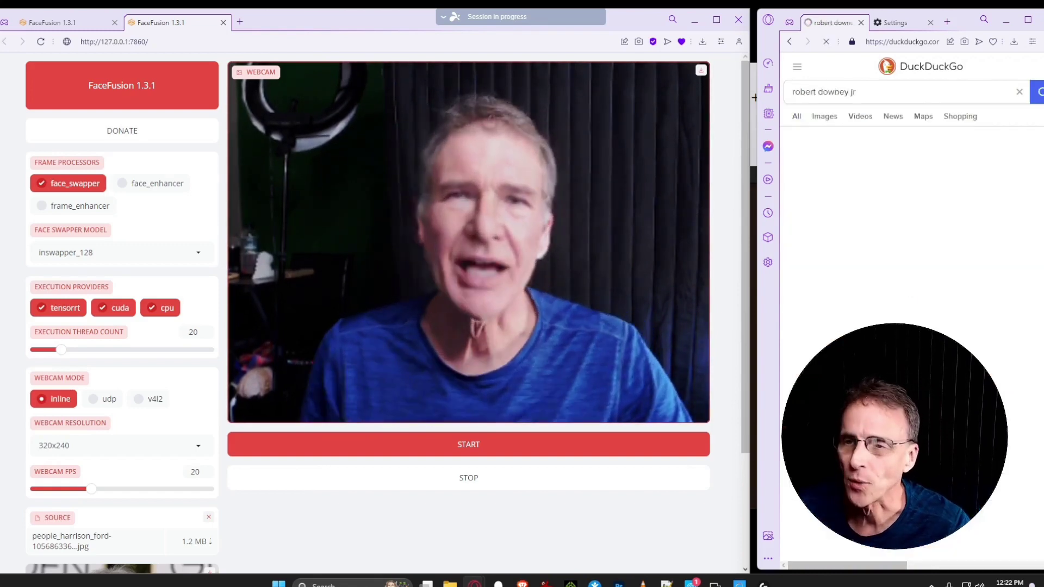
Scroll the results and open a large Robert Downey Jr. photo preview
scroll(914, 245, down, 3)
scroll(914, 245, down, 2)
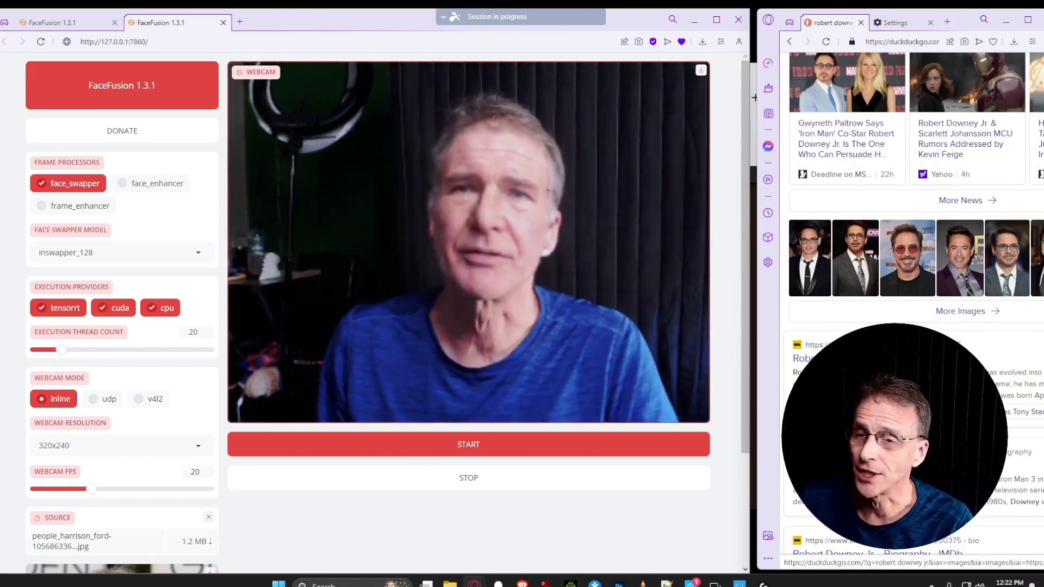
click(960, 258)
scroll(468, 272, down, 3)
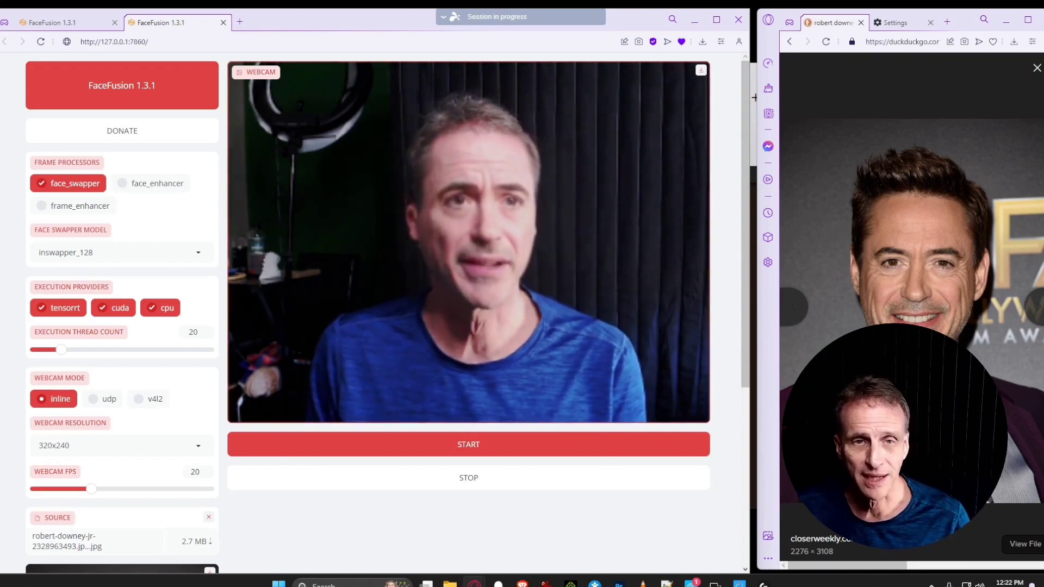
Drag FaceFusion's right edge over the search window so the Robert Downey Jr. feed fills the screen
scroll(381, 313, down, 2)
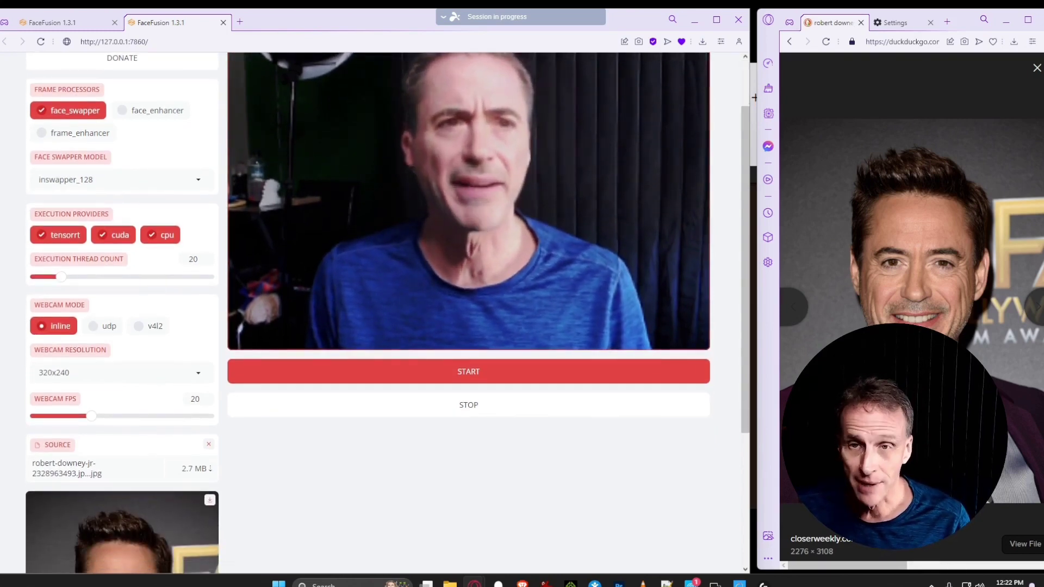
scroll(380, 313, up, 1)
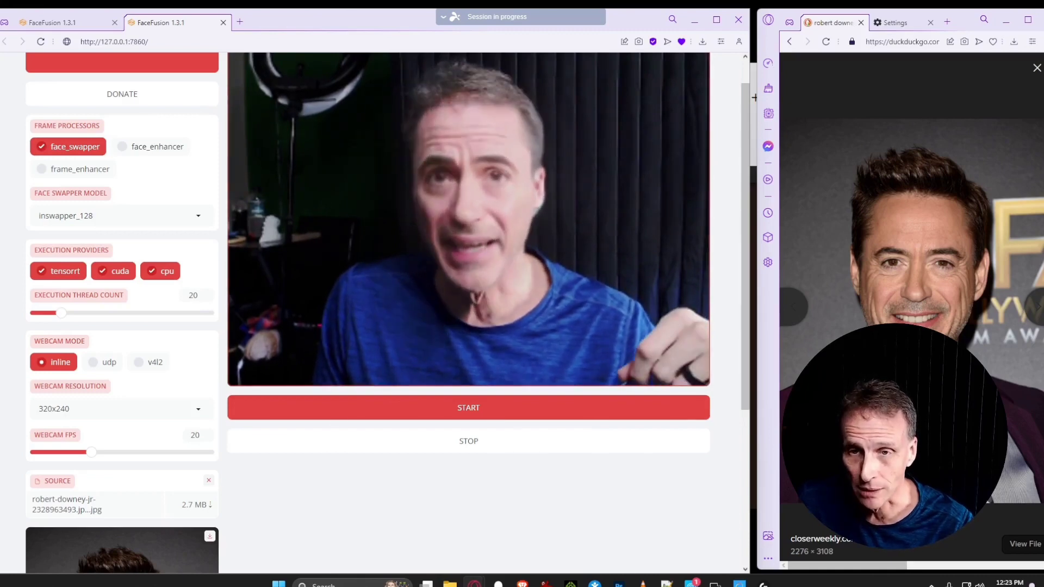
drag(755, 96, 1027, 97)
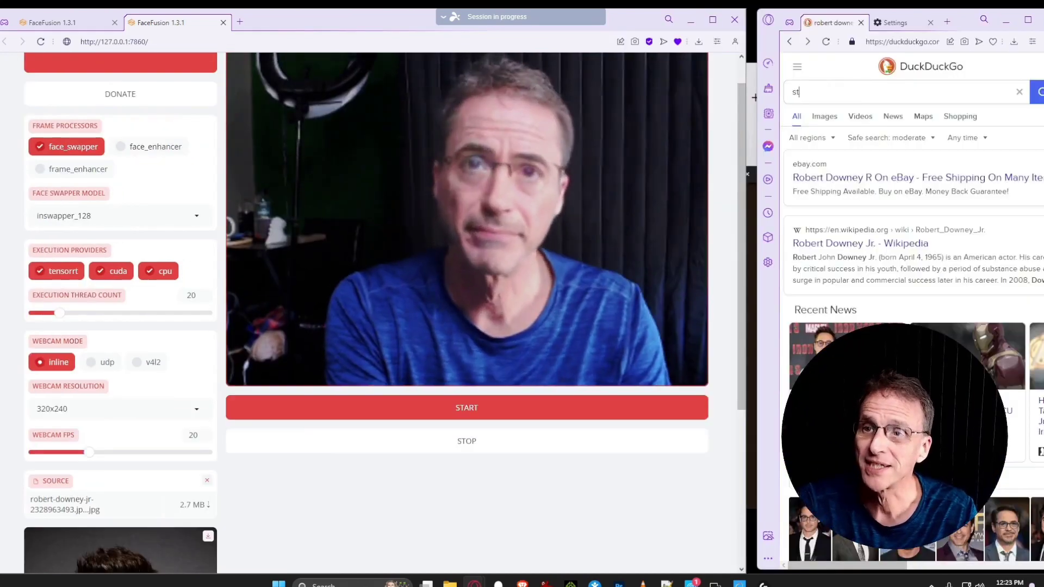
Complete the DuckDuckGo search to 'steve martin' and browse the image results
text(eve mar)
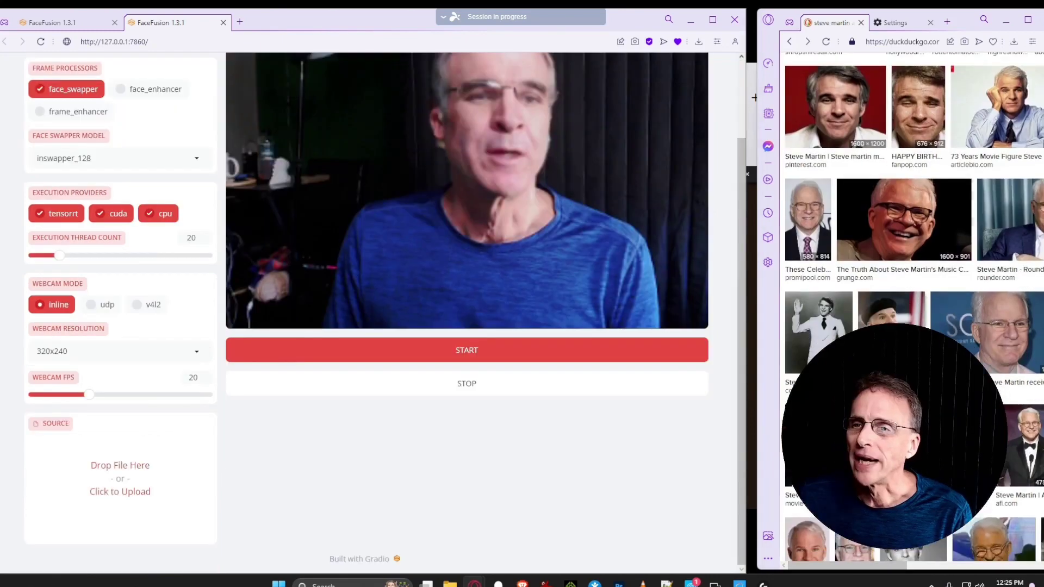
scroll(913, 299, up, 2)
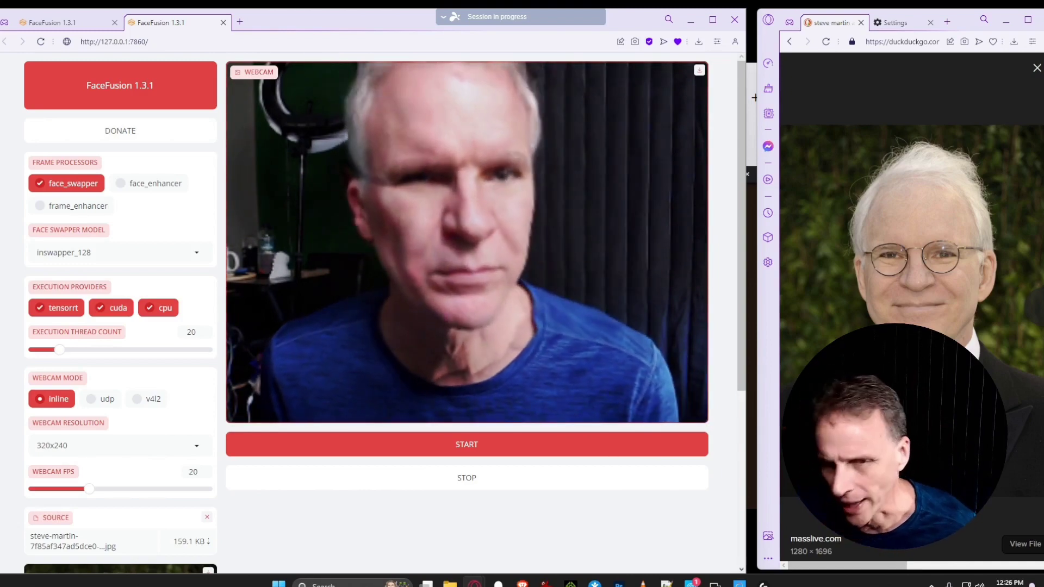
Leave the Steve Martin preview and search DuckDuckGo for 'mickey' to find Mickey Rourke photos
key(Escape)
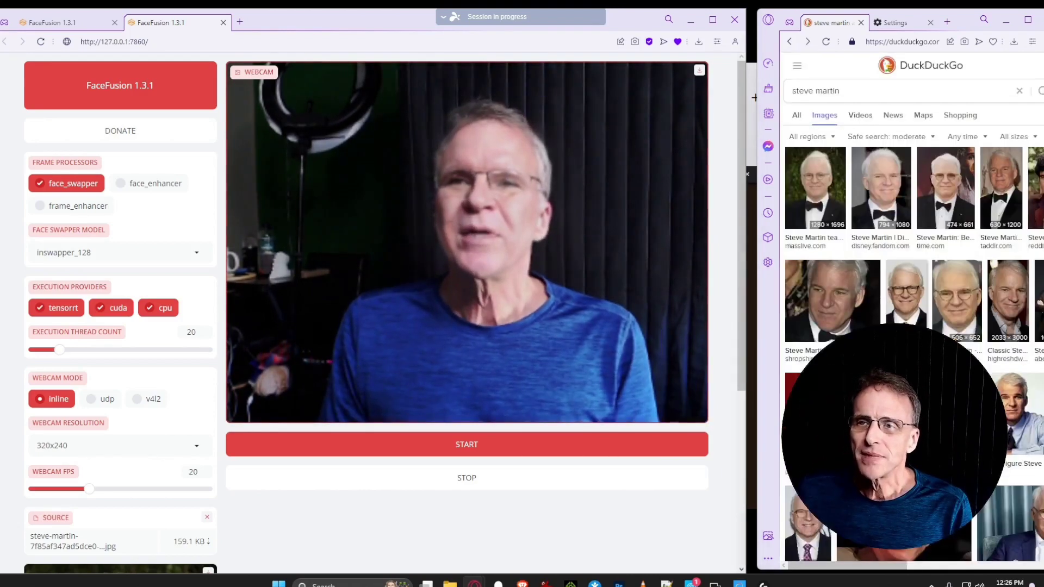
key(alt+Left)
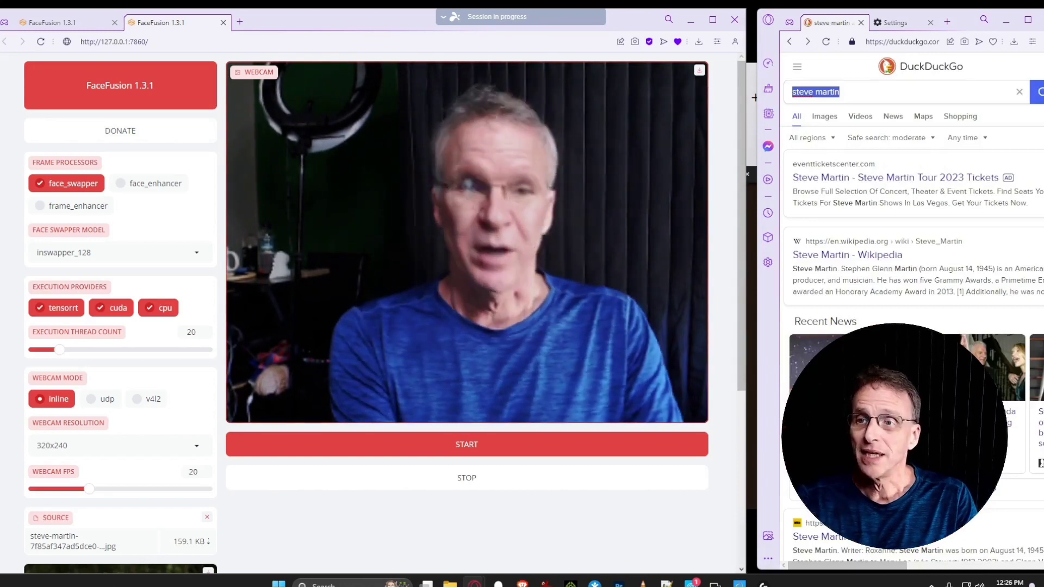
text(mickey)
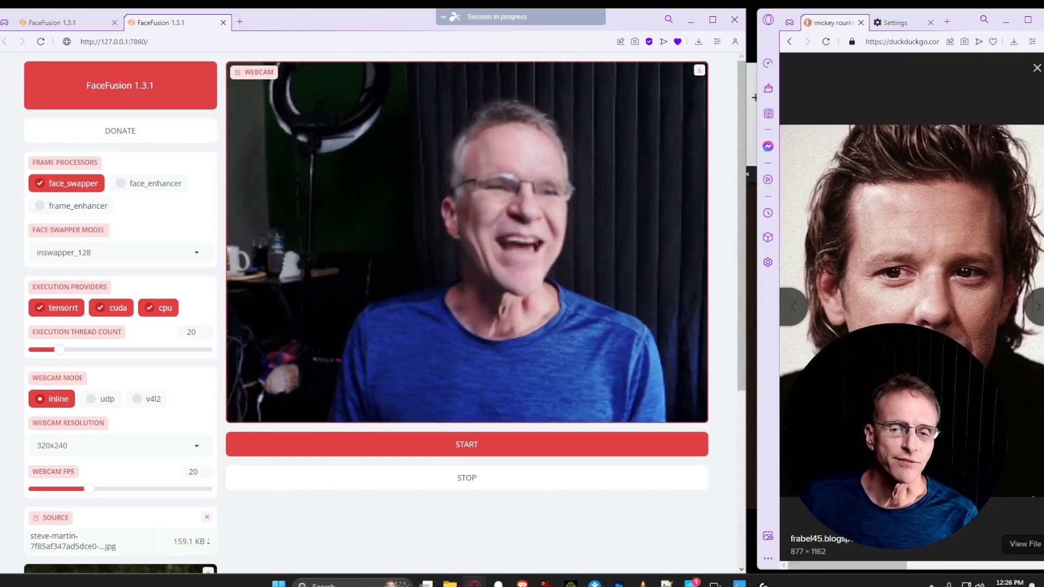
scroll(467, 272, down, 3)
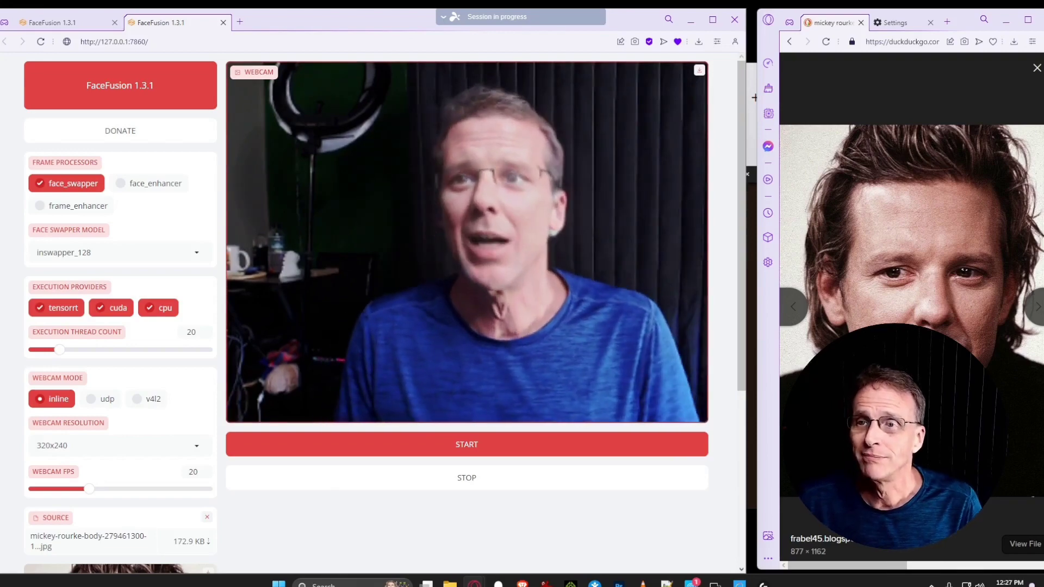
Back out of the Mickey Rourke preview and open a Steve Guttenberg photo preview
key(alt+Left)
key(alt+Left)
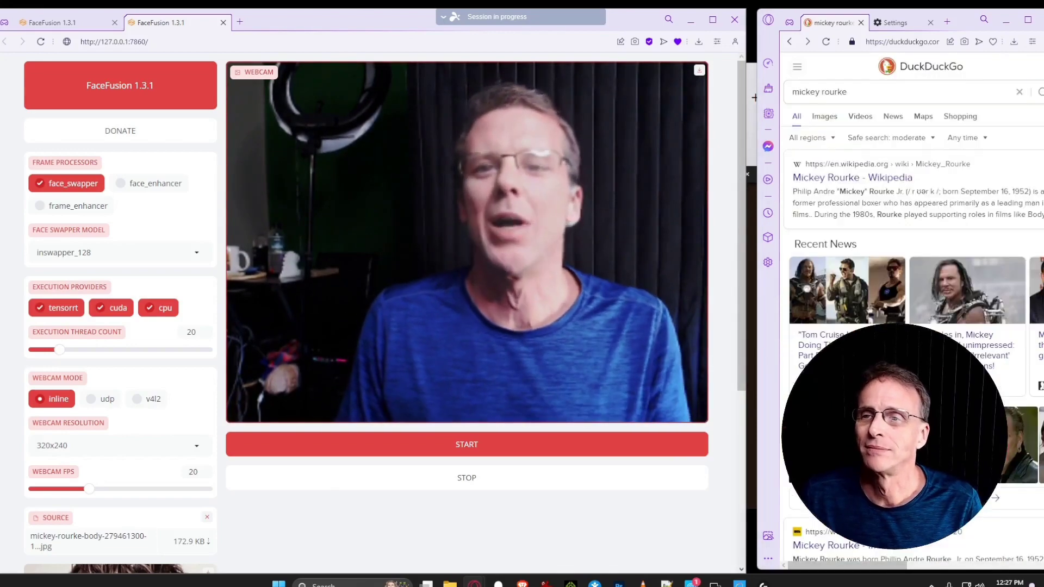
key(alt+Left)
key(alt+Left)
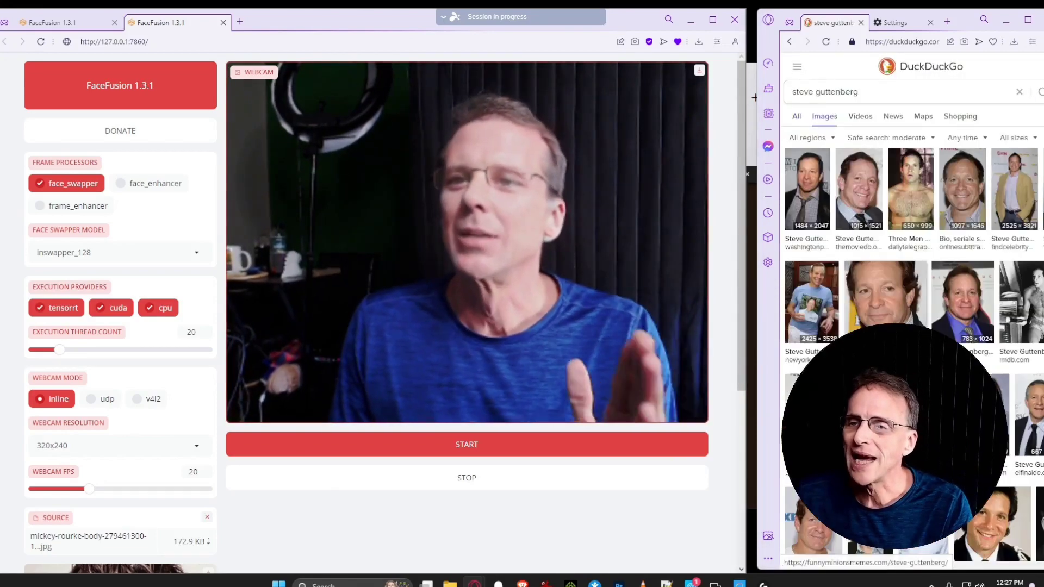
click(962, 301)
Clear FaceFusion's source photo and drag the Steve Guttenberg image onto the source drop zone
click(207, 517)
scroll(381, 305, down, 5)
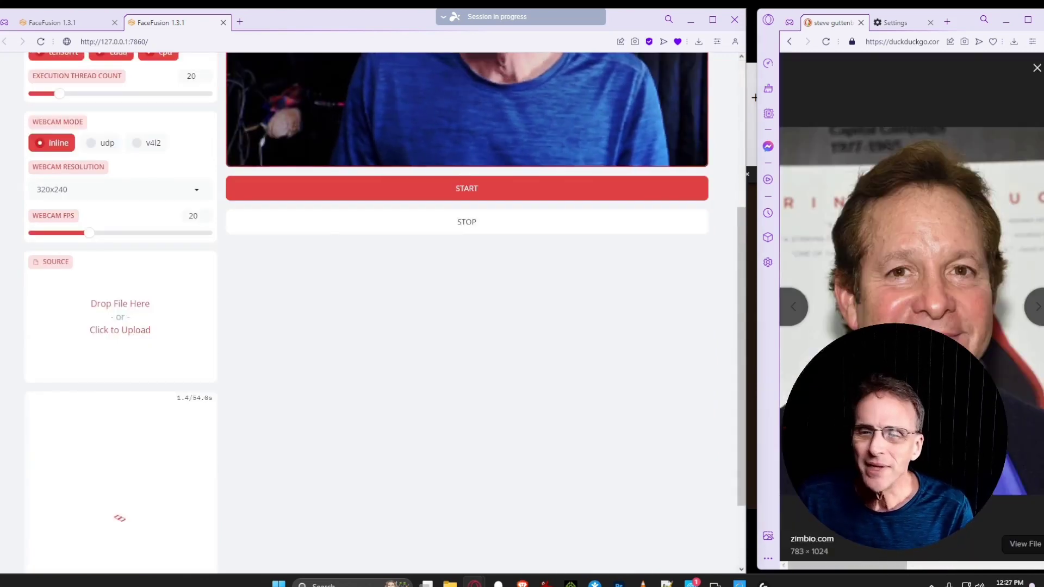
scroll(380, 305, up, 3)
drag(857, 378, 120, 492)
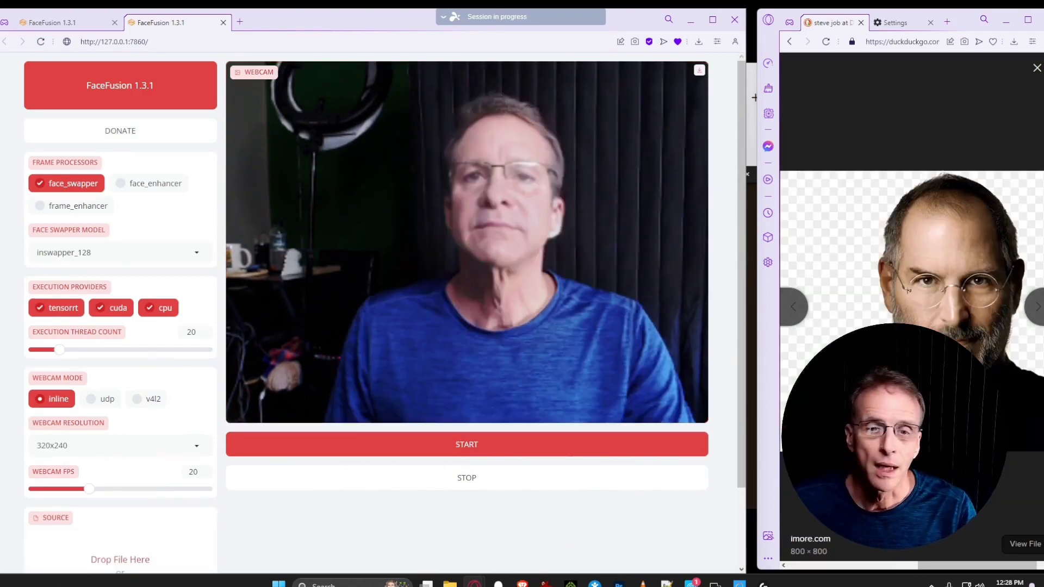
Run the DuckDuckGo image search for jeff bridges
scroll(373, 313, down, 3)
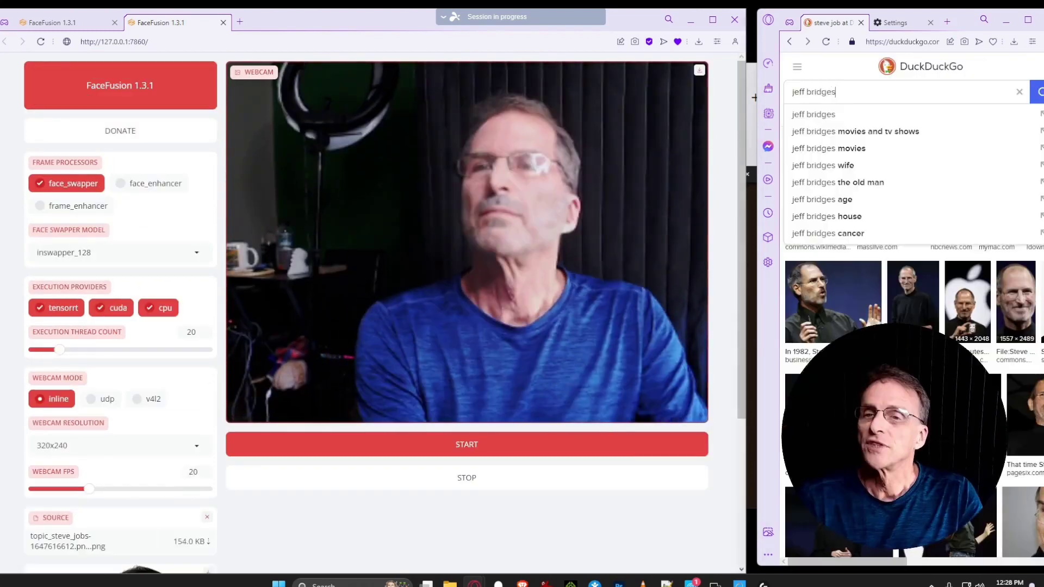
key(Return)
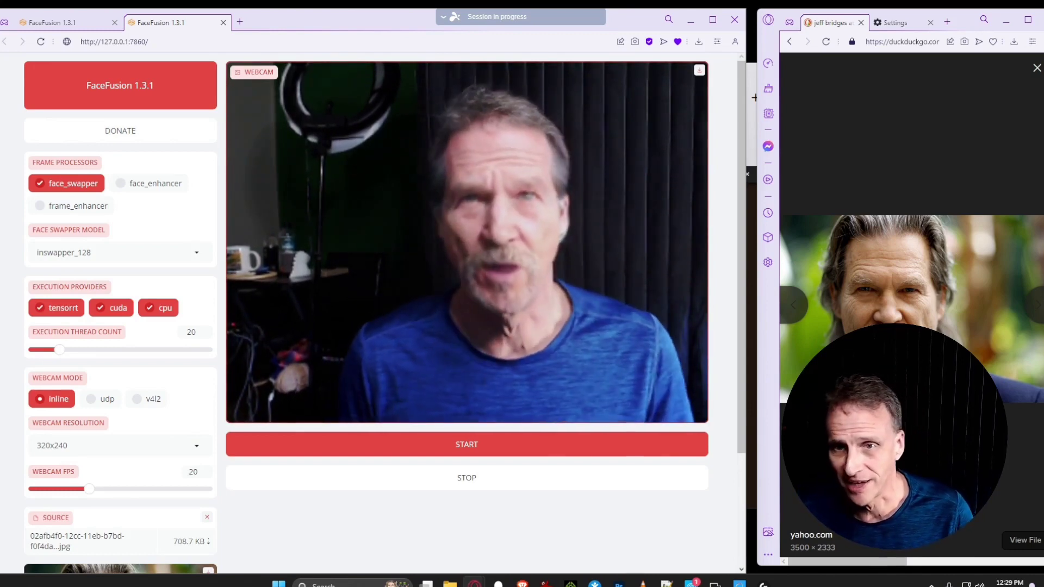
Close the Jeff Bridges image preview to start the Liam Neeson search
key(Escape)
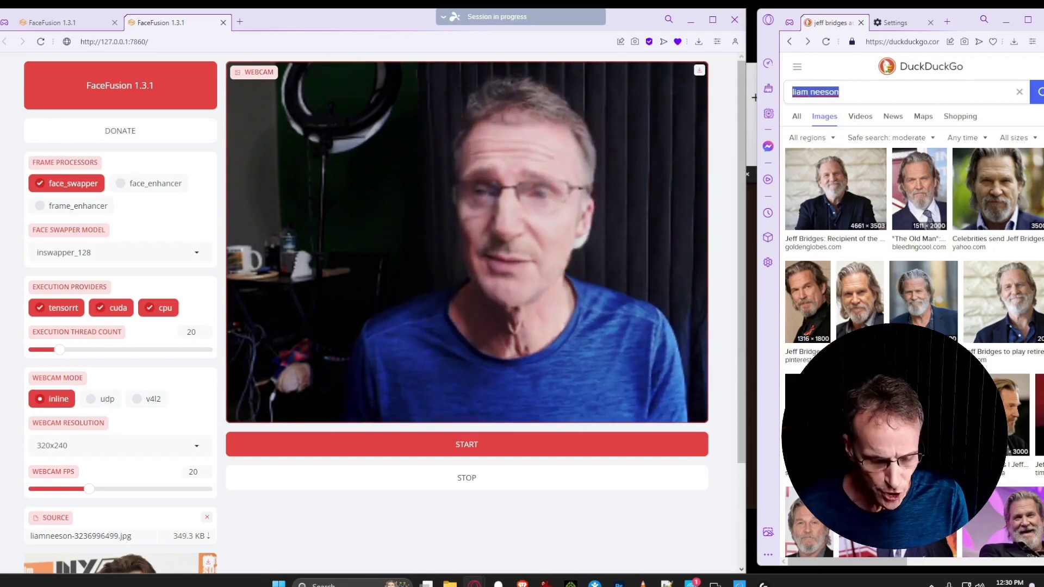
Search 'scarlet' for Scarlett Johansson and drag her photo in as FaceFusion's source
text(scarl)
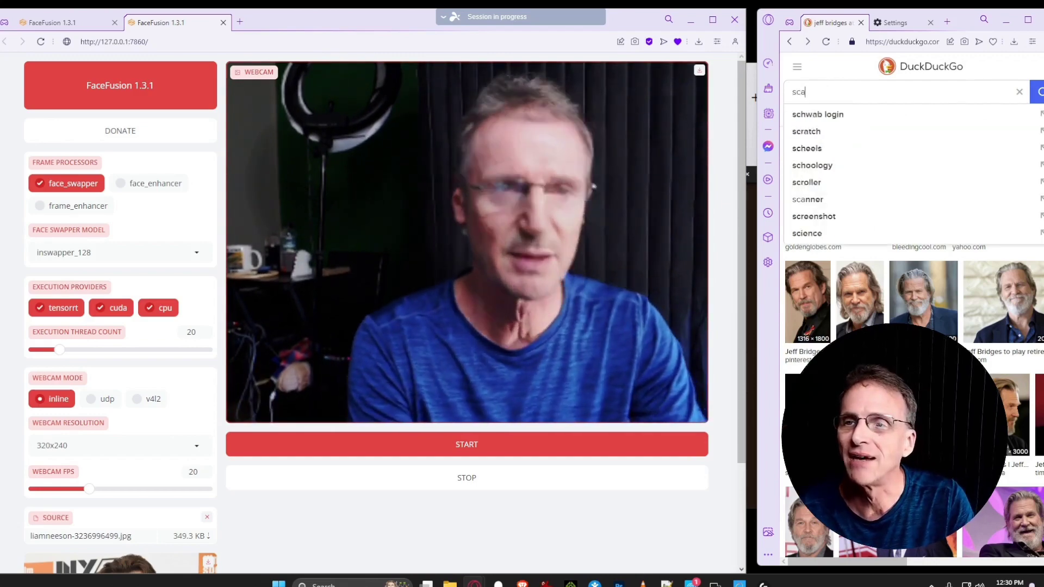
text(ett johansson)
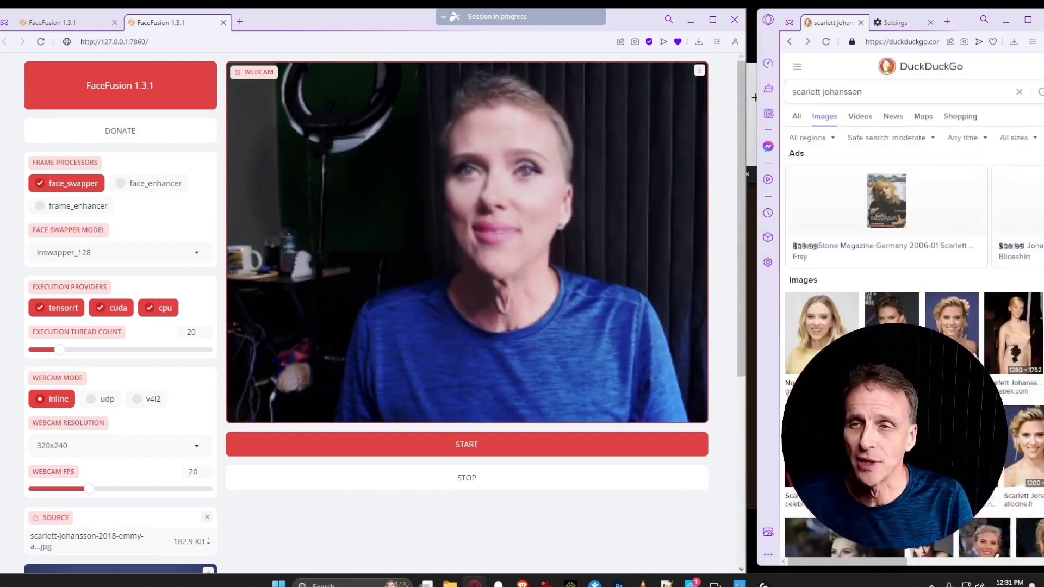
scroll(914, 326, down, 5)
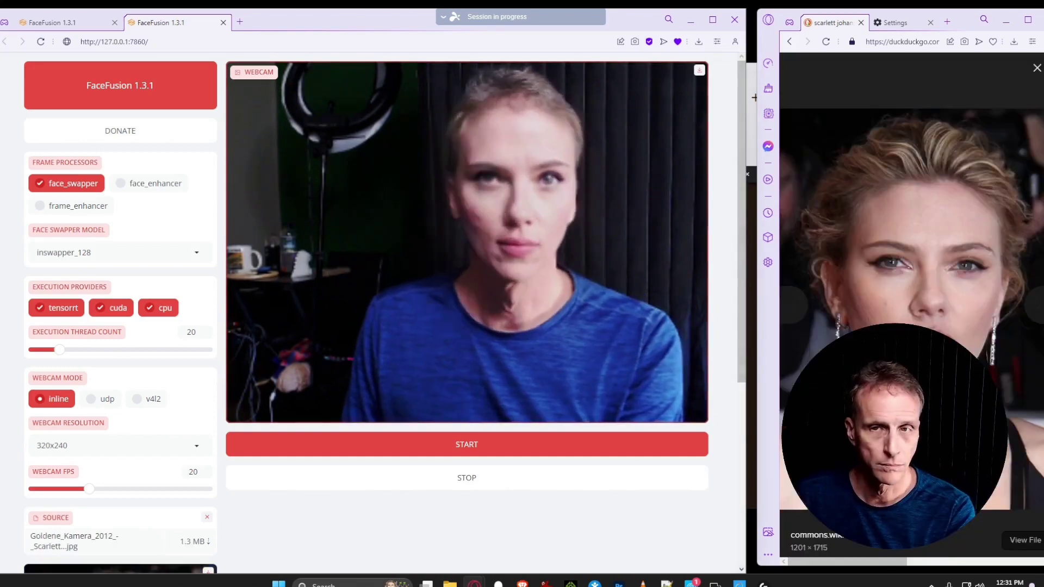
drag(747, 284, 1026, 283)
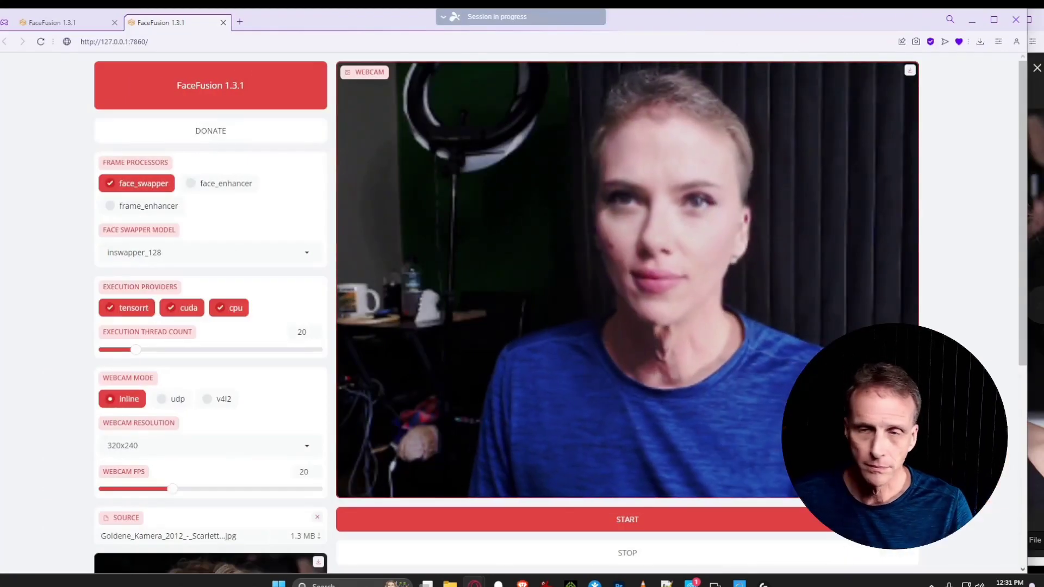